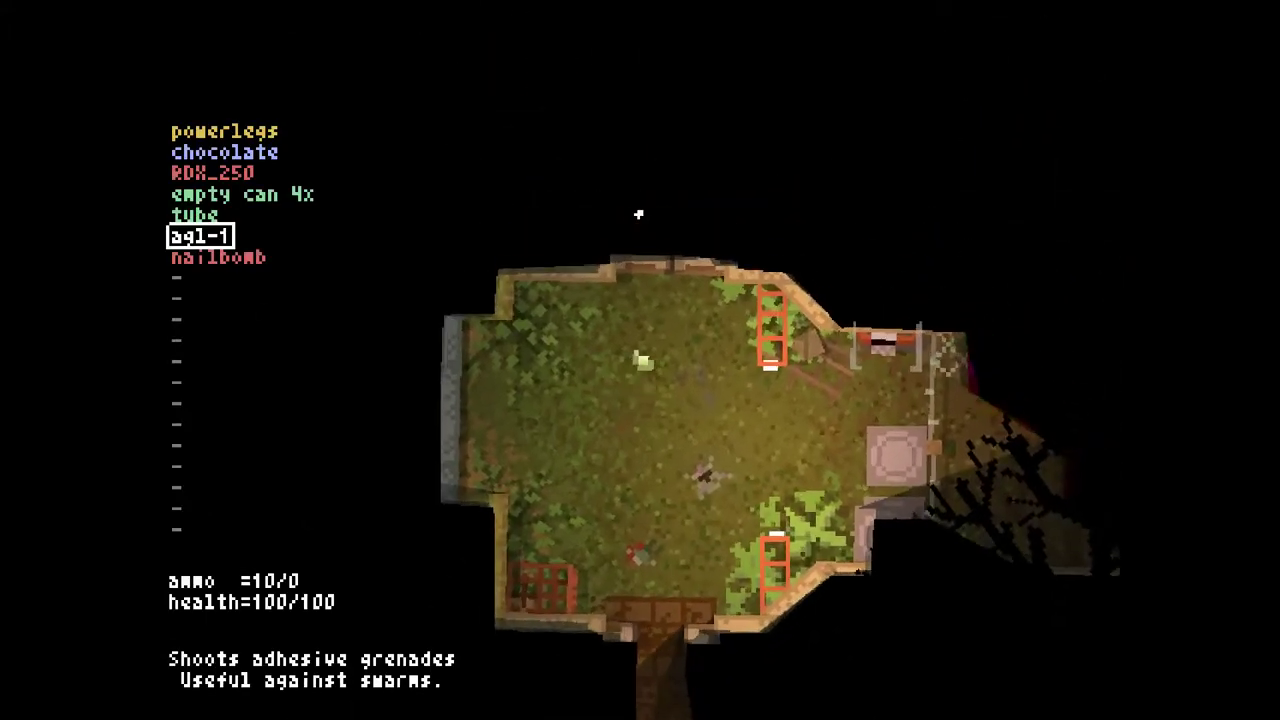
{"action": "key", "text": "w"}
{"action": "key", "text": "w"}
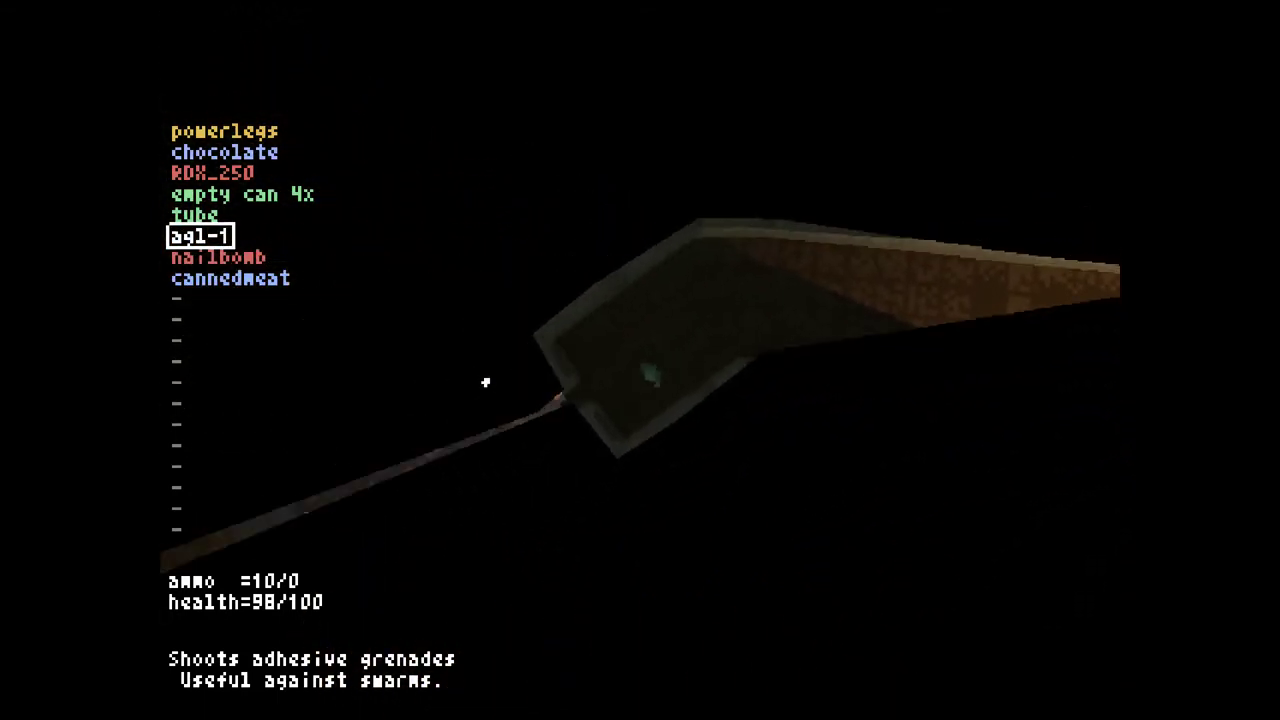
{"action": "key", "text": "w"}
{"action": "key", "text": "a"}
{"action": "key", "text": "a"}
{"action": "key", "text": "s"}
{"action": "key", "text": "s"}
{"action": "key", "text": "w"}
{"action": "key", "text": "s"}
{"action": "key", "text": "Tab"}
{"action": "key", "text": "Tab"}
{"action": "scroll", "coordinate": [887, 254], "scroll_direction": "up", "scroll_amount": 1}
{"action": "scroll", "coordinate": [895, 245], "scroll_direction": "down", "scroll_amount": 1}
{"action": "key", "text": "w"}
{"action": "key", "text": "w"}
{"action": "key", "text": "w"}
{"action": "key", "text": "w"}
{"action": "key", "text": "a"}
{"action": "key", "text": "w"}
{"action": "key", "text": "d"}
{"action": "key", "text": "a"}
{"action": "key", "text": "Tab"}
{"action": "key", "text": "Tab"}
{"action": "key", "text": "d"}
{"action": "key", "text": "s"}
{"action": "key", "text": "w"}
{"action": "key", "text": "Tab"}
{"action": "key", "text": "Tab"}
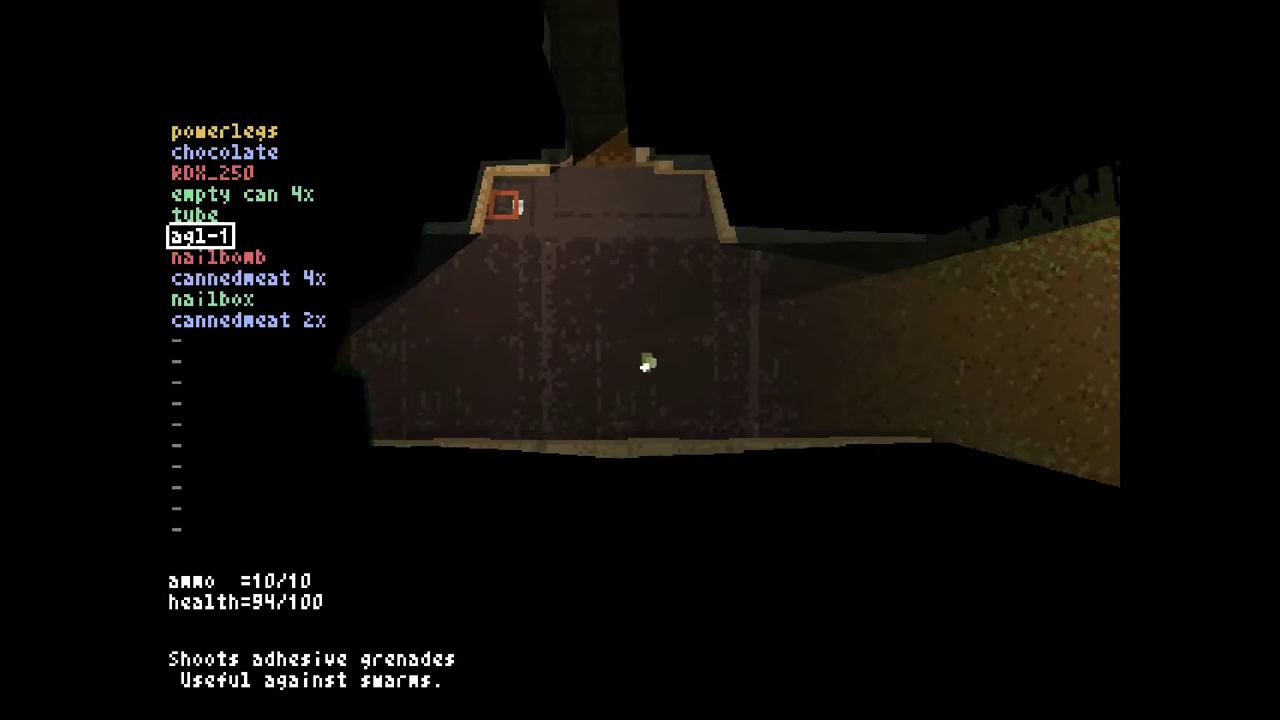
{"action": "key", "text": "d"}
{"action": "key", "text": "Tab"}
{"action": "key", "text": "Tab"}
{"action": "key", "text": "w"}
{"action": "key", "text": "w"}
{"action": "key", "text": "w"}
{"action": "key", "text": "w"}
{"action": "key", "text": "w"}
{"action": "left_click", "coordinate": [700, 300]}
{"action": "key", "text": "w"}
{"action": "left_click", "coordinate": [646, 509]}
{"action": "key", "text": "w"}
{"action": "key", "text": "w"}
{"action": "left_click", "coordinate": [596, 343]}
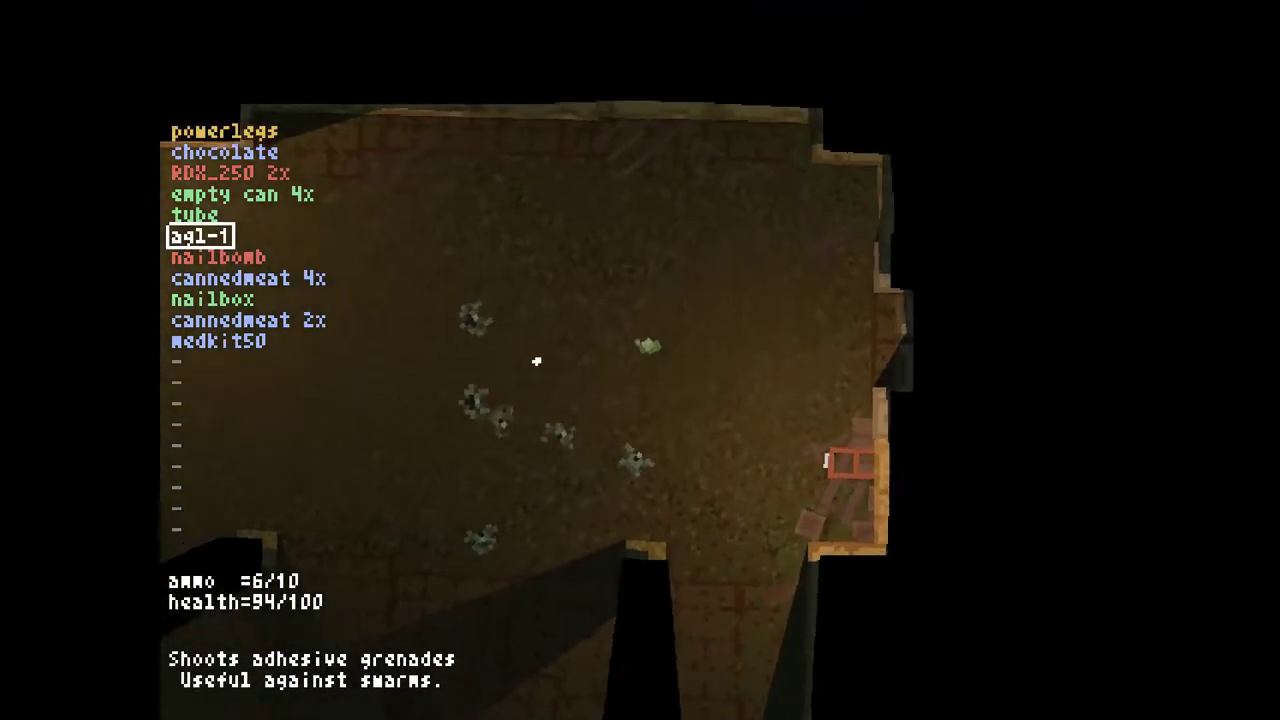